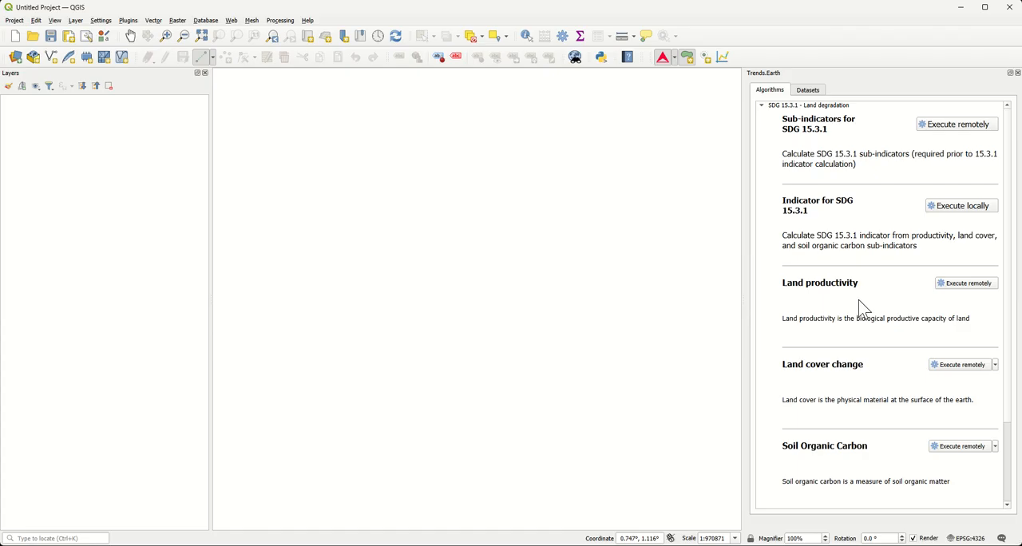
# Step: Open the Trends.Earth settings and collapse the login information section
pyautogui.scroll(-3, 861, 308)
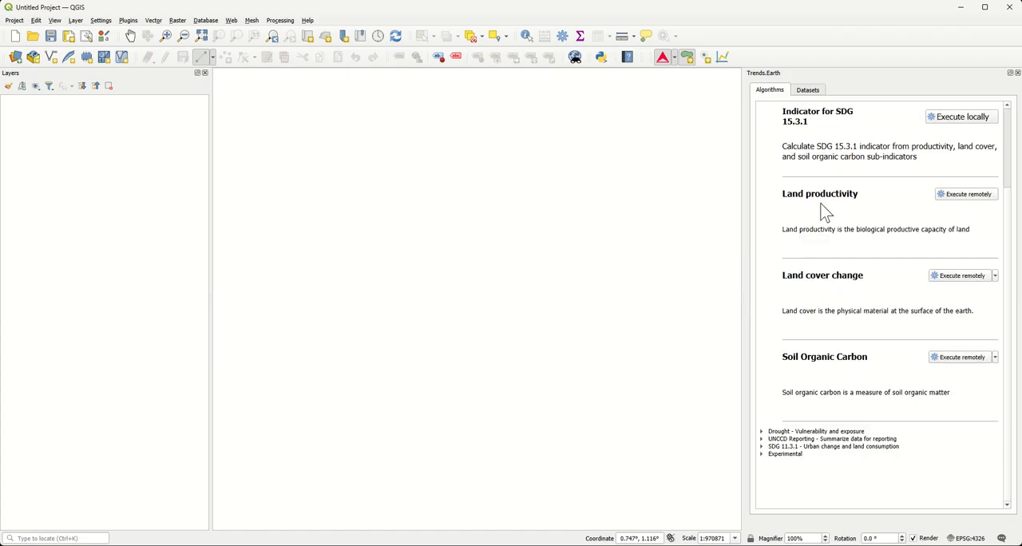
pyautogui.scroll(3, 886, 358)
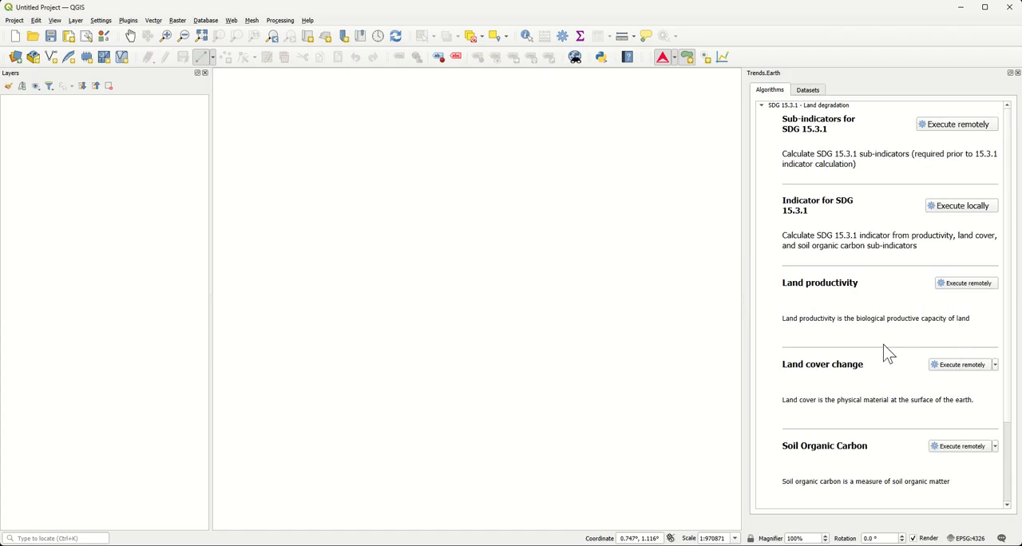
pyautogui.click(675, 60)
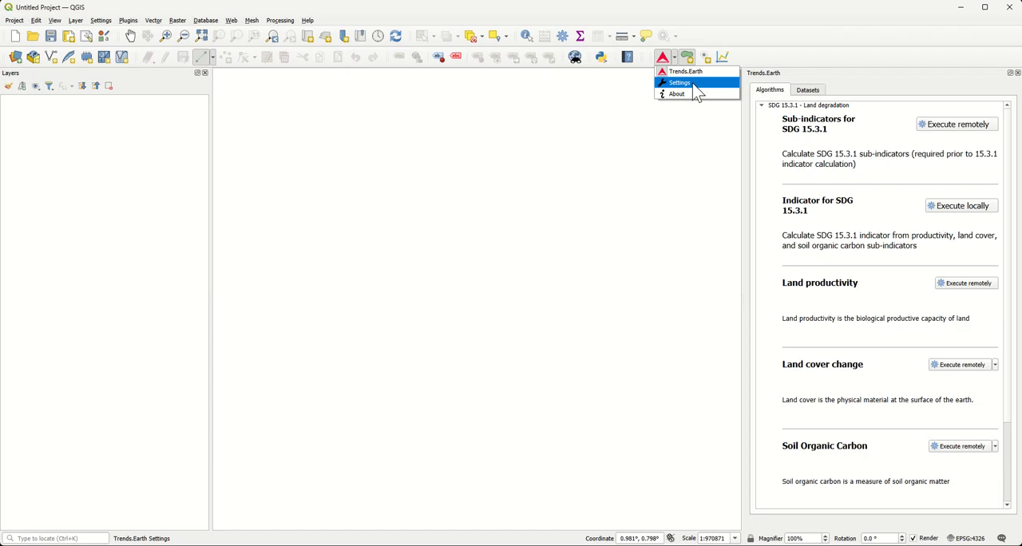
pyautogui.click(694, 85)
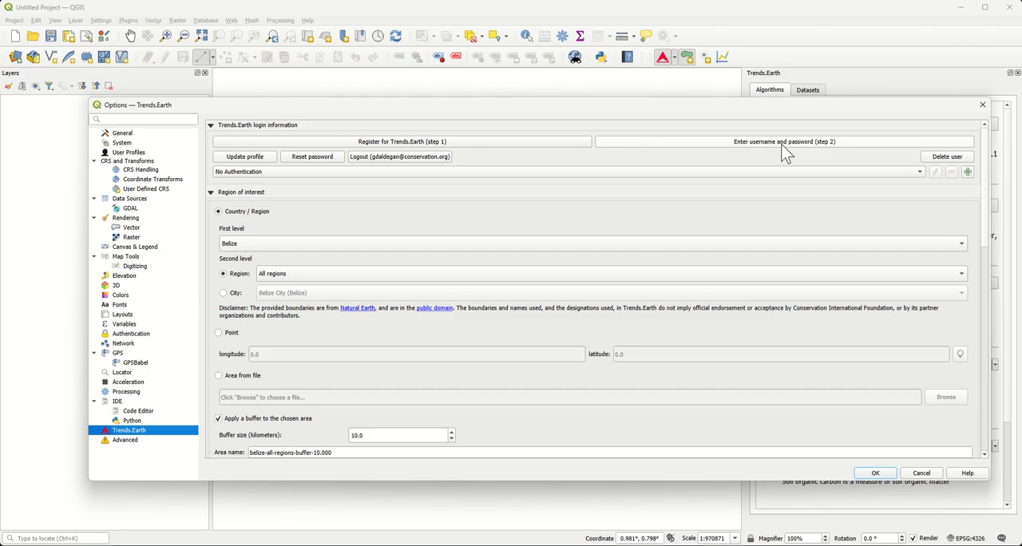
pyautogui.click(211, 126)
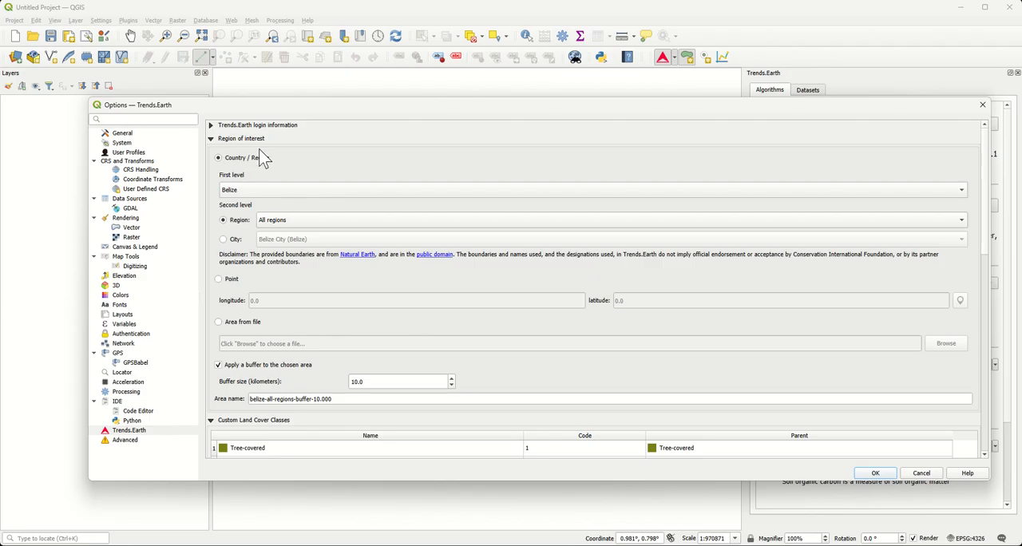
# Step: Choose Belize as the country and examine the city and region choices available for its second level
pyautogui.click(265, 192)
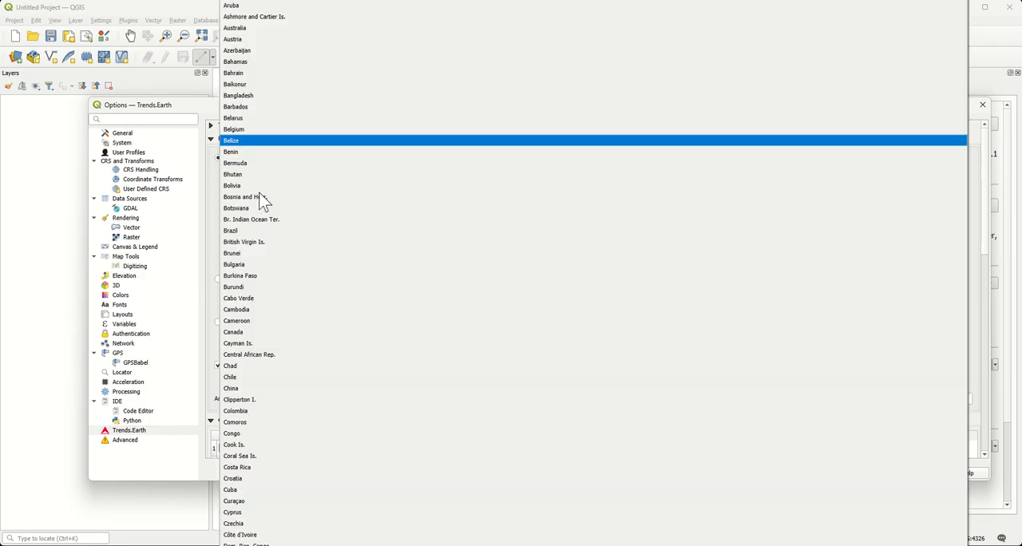
pyautogui.click(265, 142)
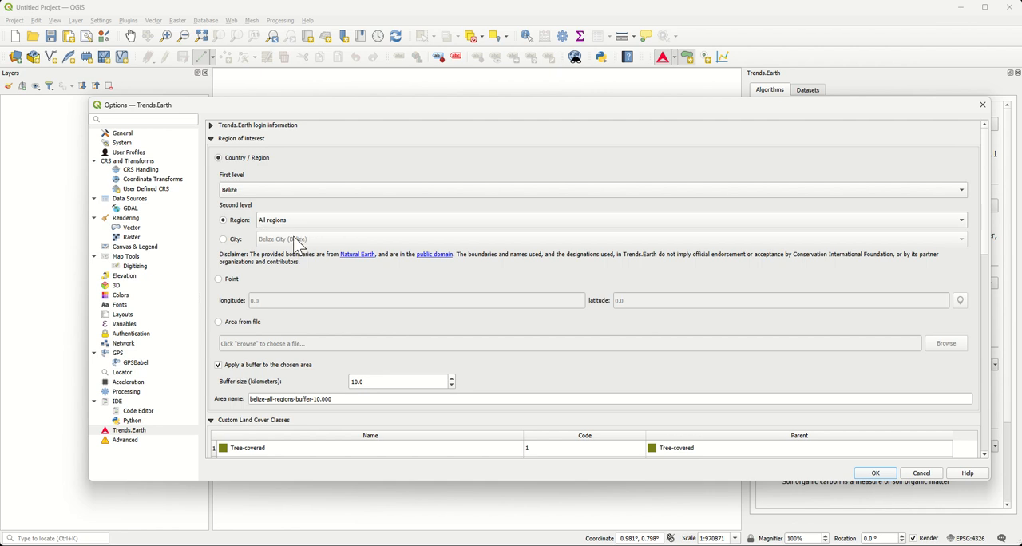
pyautogui.click(234, 241)
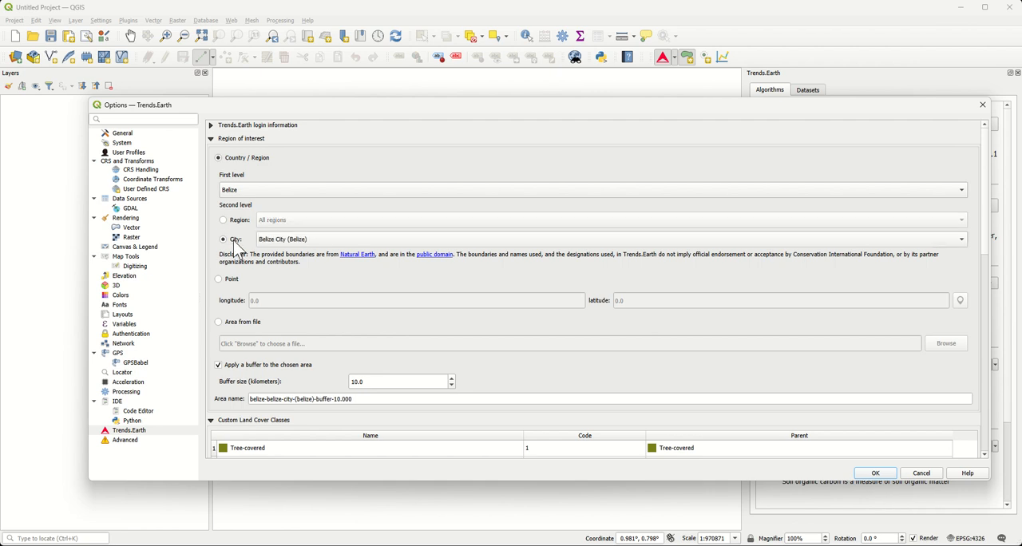
pyautogui.click(295, 241)
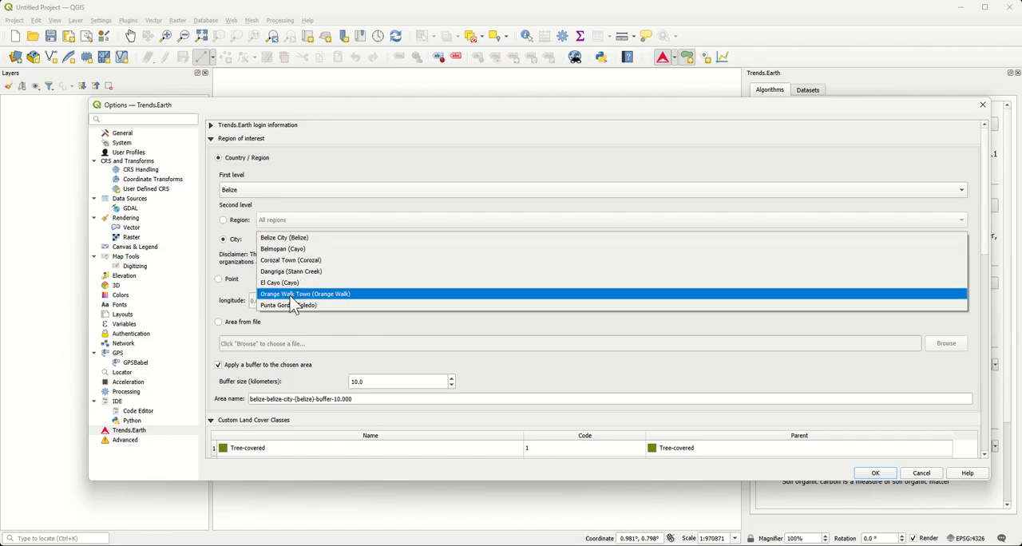
pyautogui.click(237, 223)
pyautogui.click(297, 223)
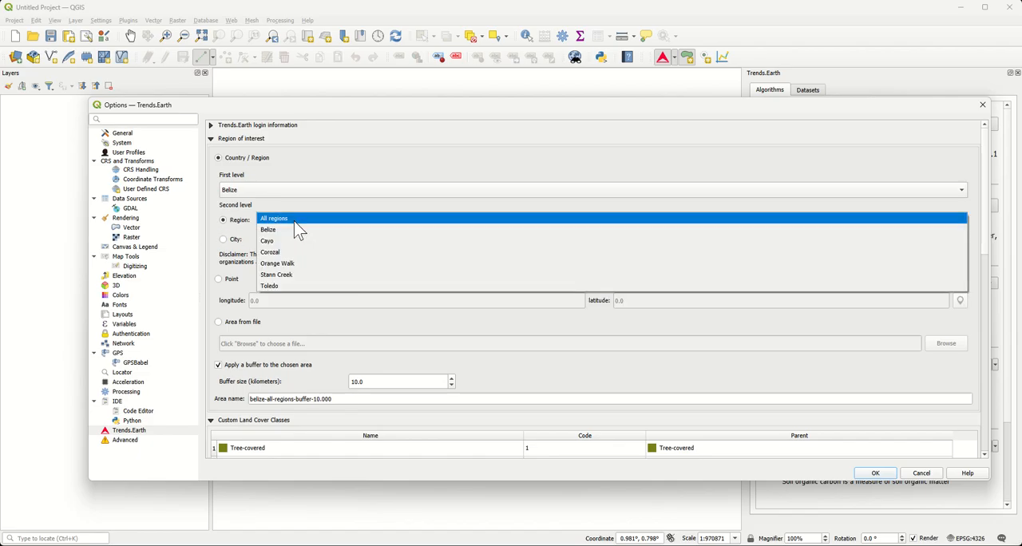
pyautogui.click(245, 233)
# Step: Try defining the region of interest as a point with longitude and latitude coordinates
pyautogui.click(228, 281)
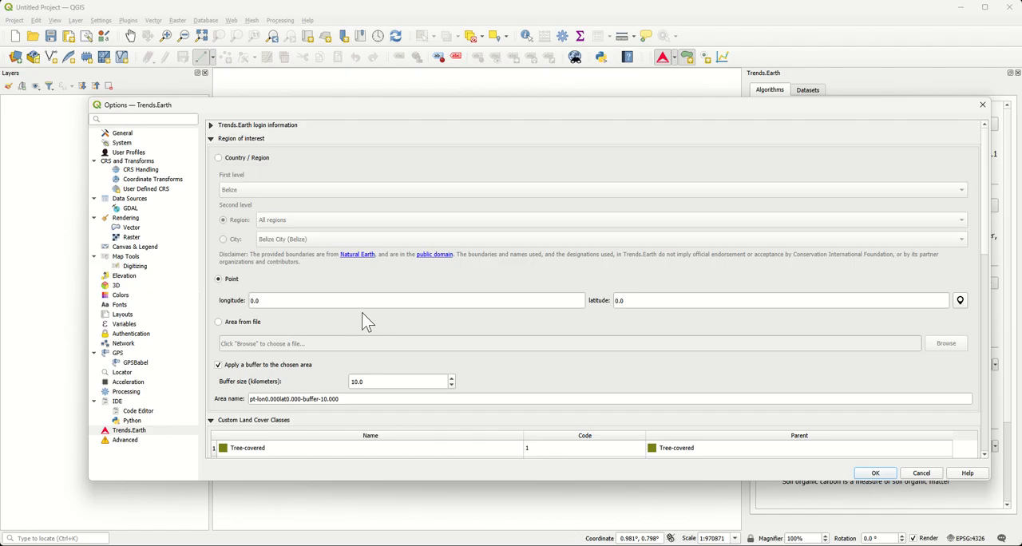
pyautogui.moveTo(337, 301); pyautogui.dragTo(238, 309)
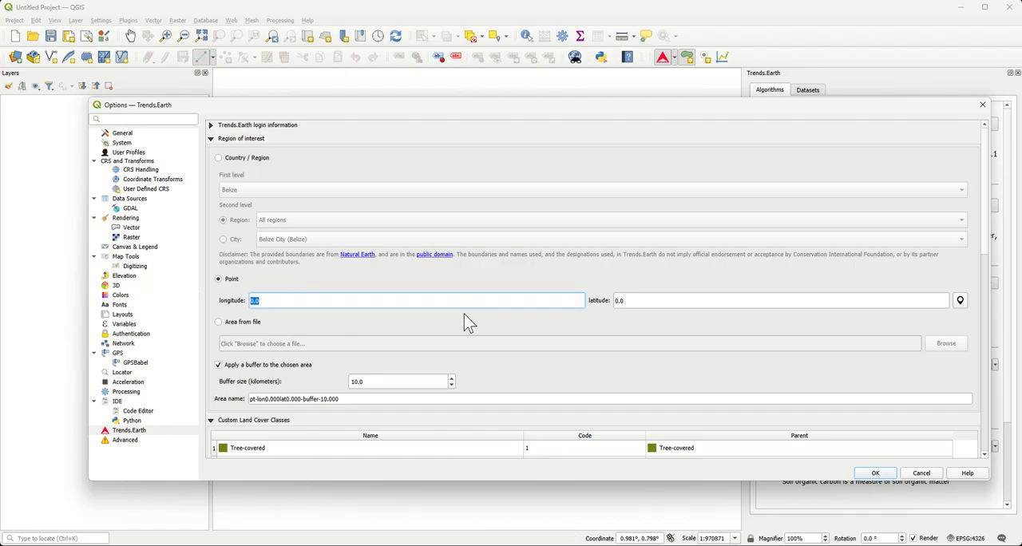
pyautogui.click(668, 296)
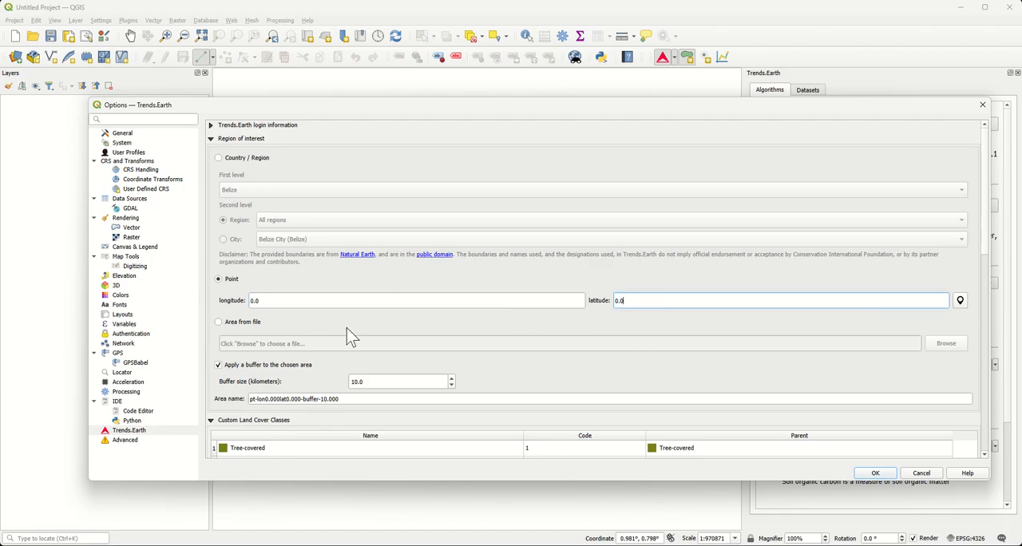
# Step: Try defining the region of interest from a file, checking the supported vector formats before cancelling the file selection
pyautogui.click(250, 323)
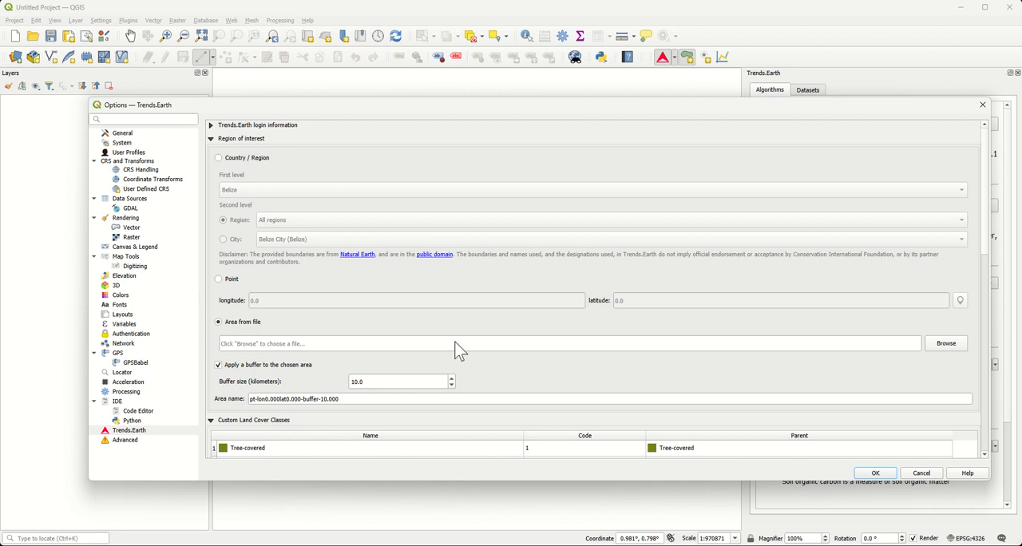
pyautogui.click(944, 343)
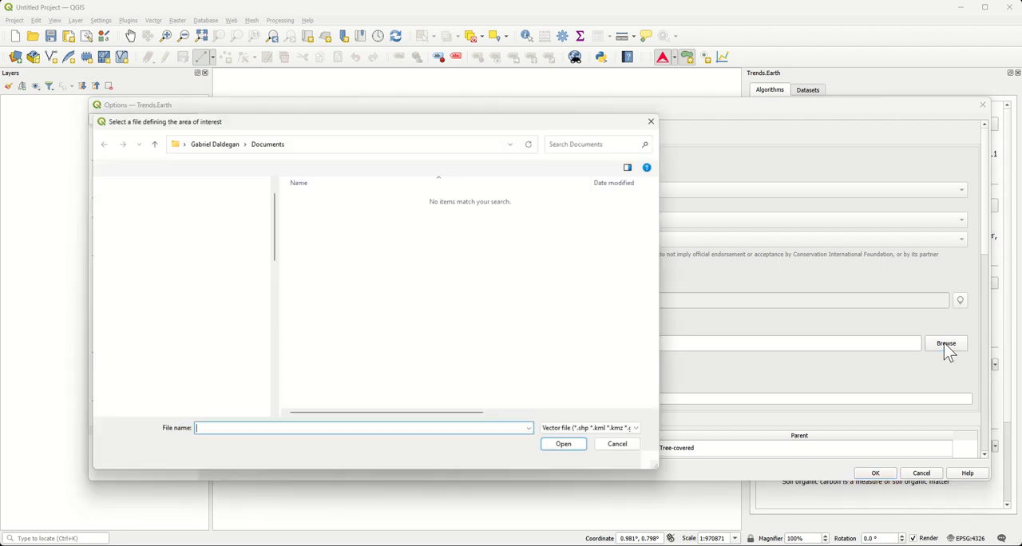
pyautogui.click(588, 431)
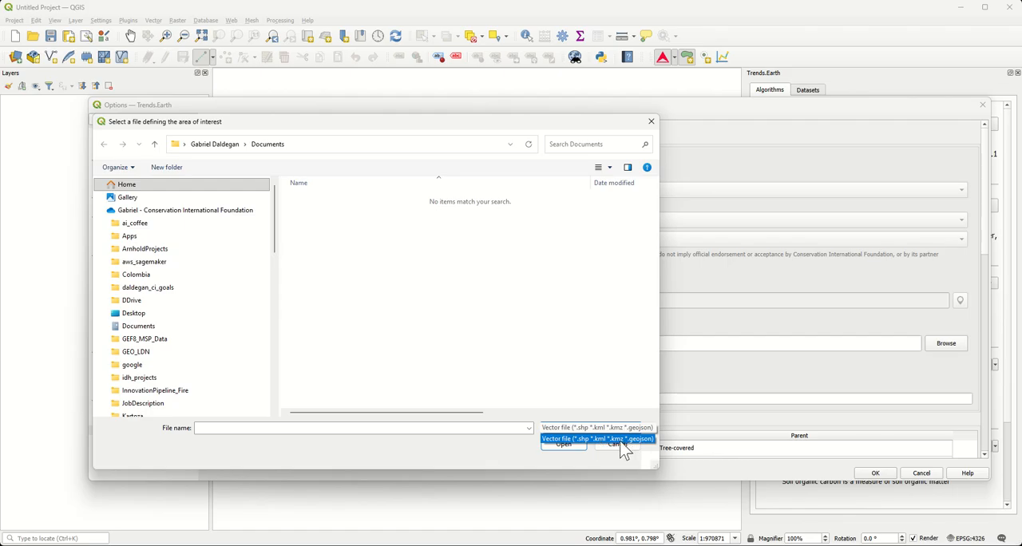
pyautogui.click(567, 469)
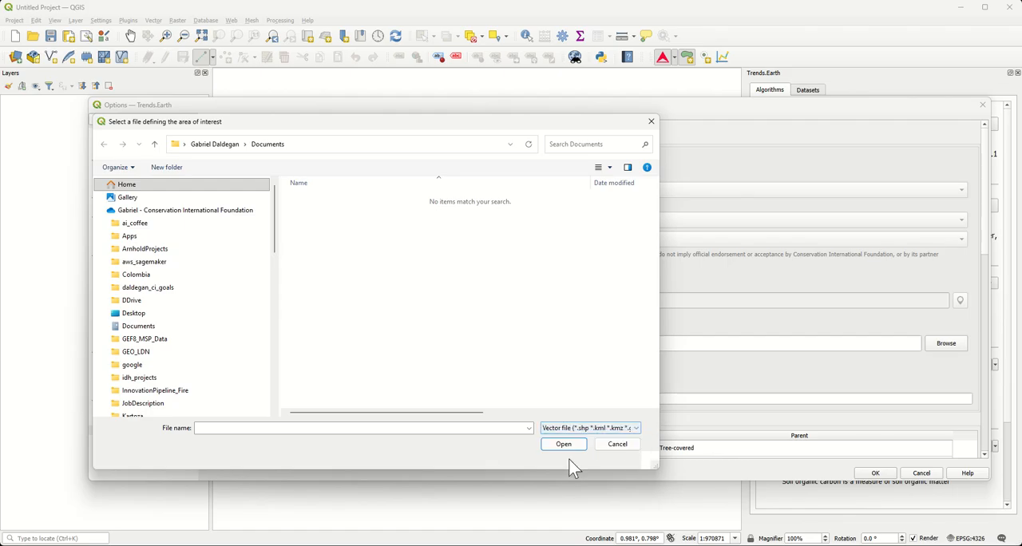
pyautogui.click(619, 446)
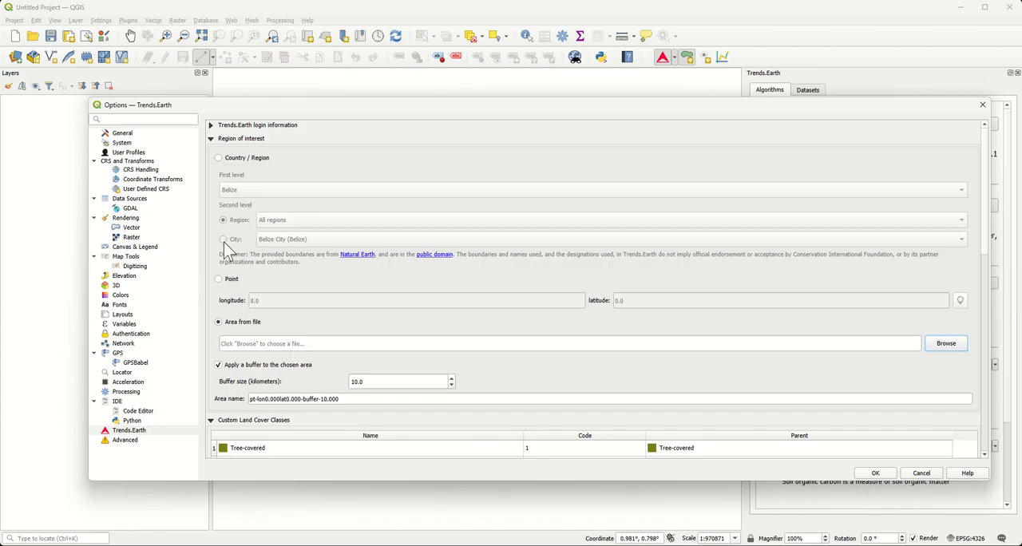
# Step: Set the region of interest back to the country of Belize with all regions and save the settings
pyautogui.click(246, 159)
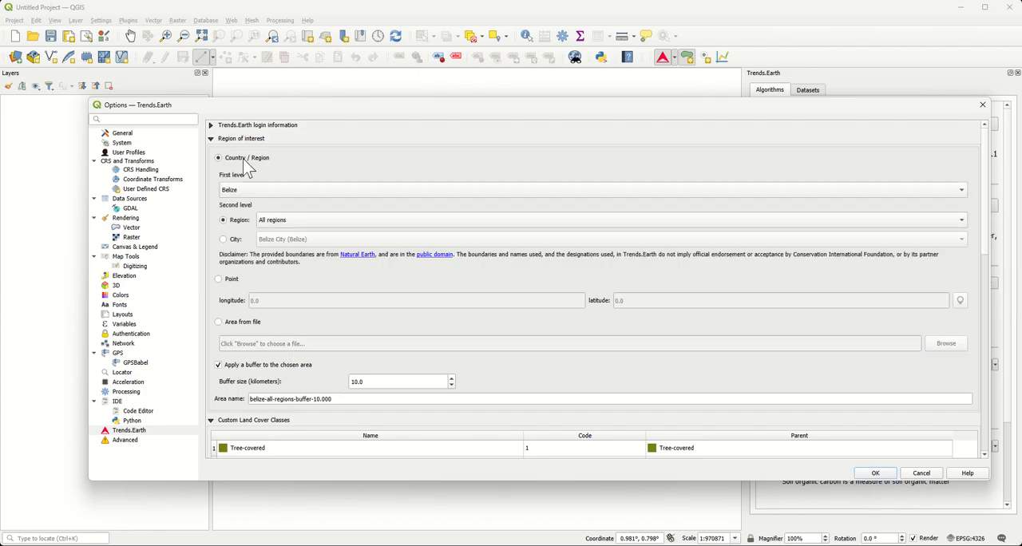
pyautogui.click(236, 241)
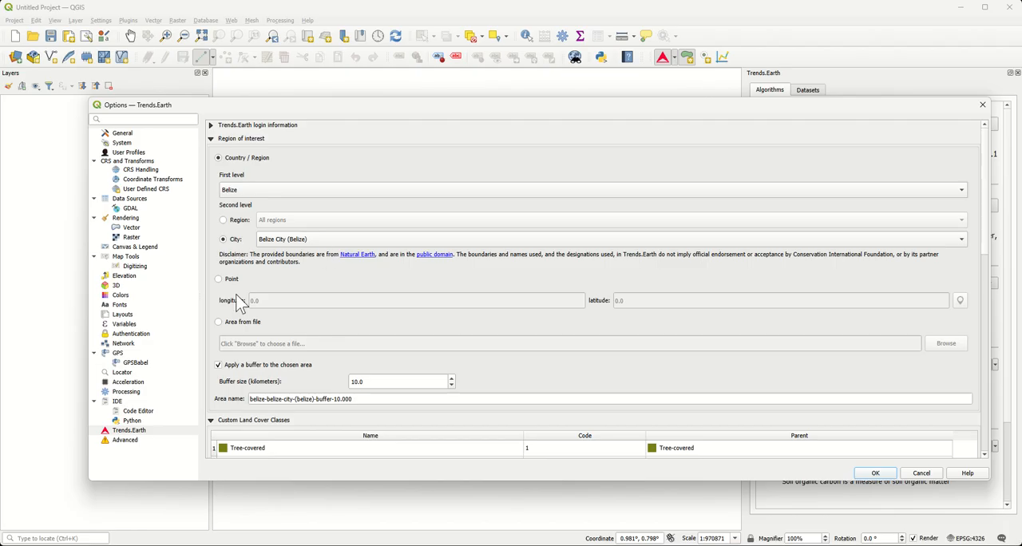
pyautogui.click(237, 281)
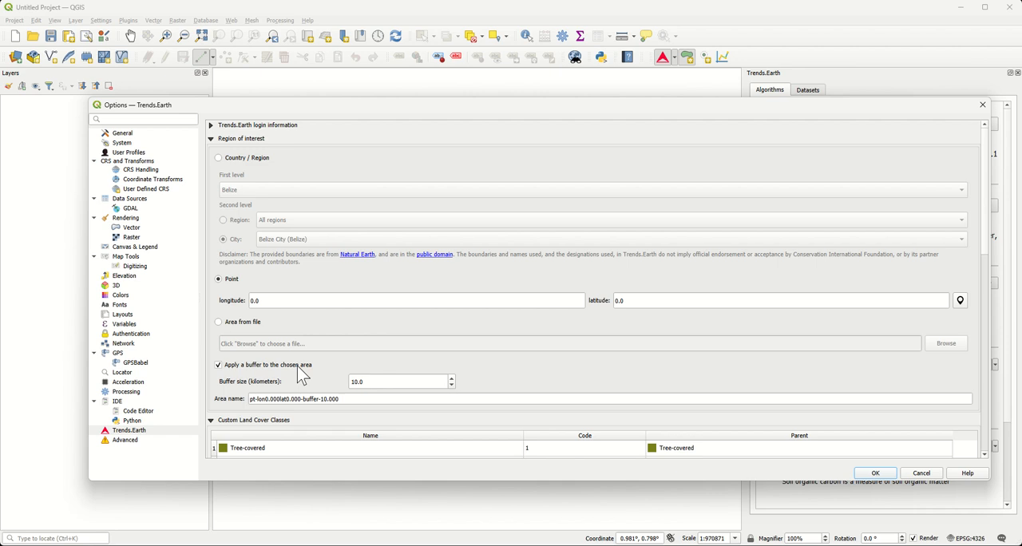
pyautogui.click(238, 161)
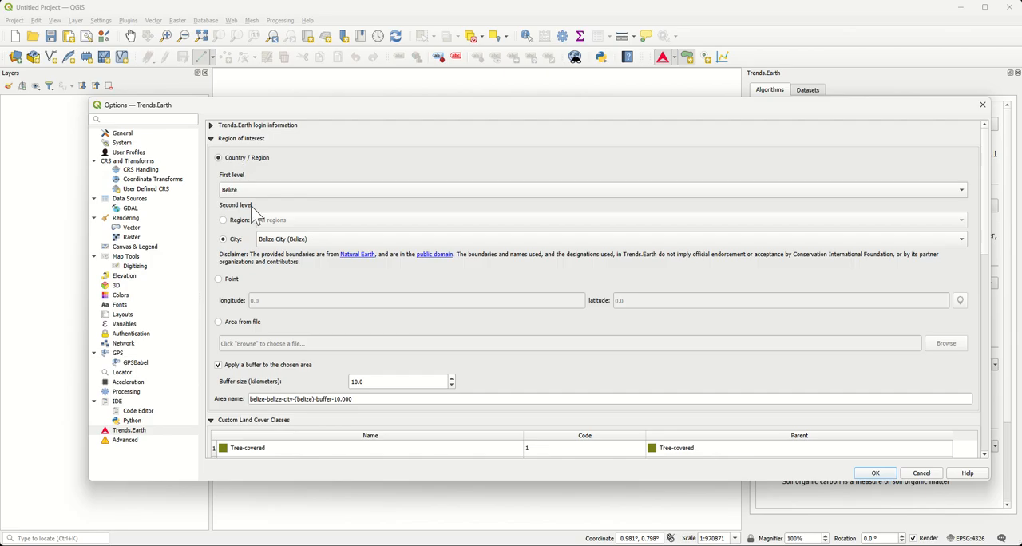
pyautogui.click(226, 220)
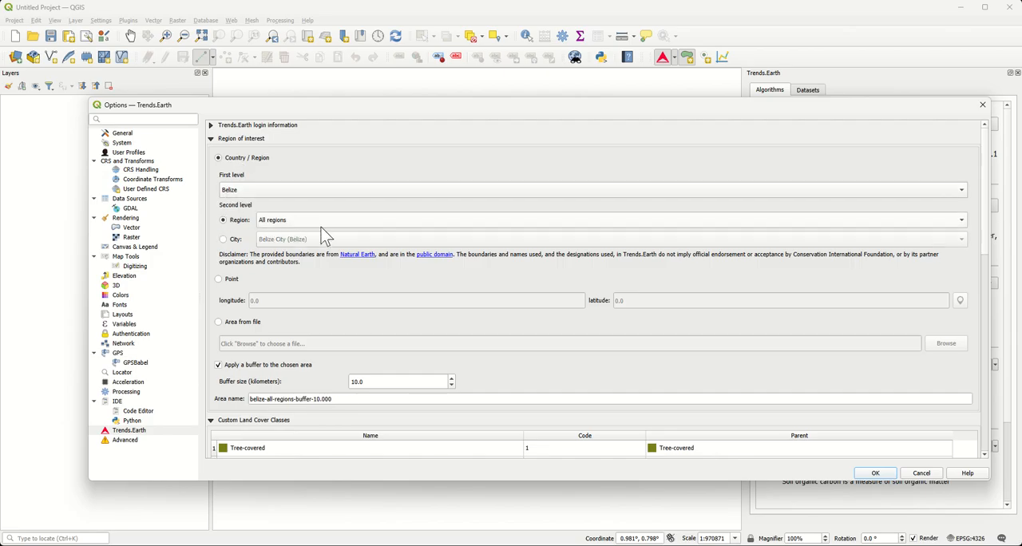
pyautogui.click(871, 474)
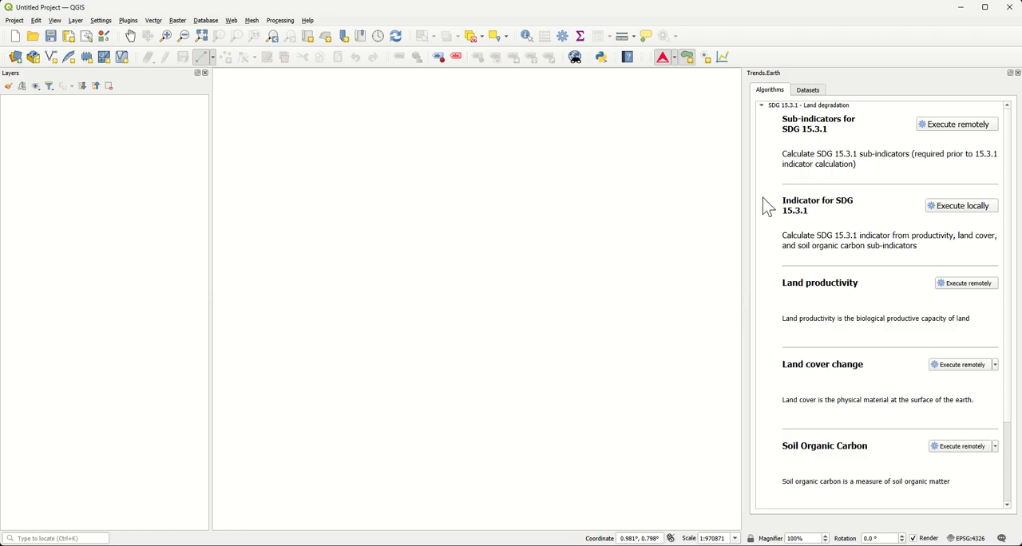
# Step: Open the remote execution setup for the SDG 15.3.1 sub-indicators and reposition its dialog
pyautogui.click(946, 132)
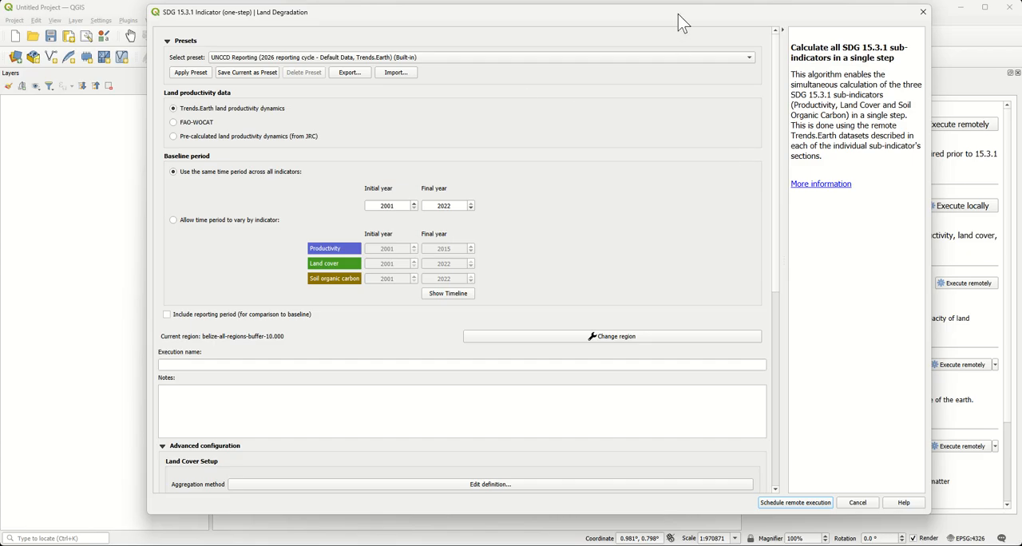
pyautogui.moveTo(680, 21); pyautogui.dragTo(546, 45)
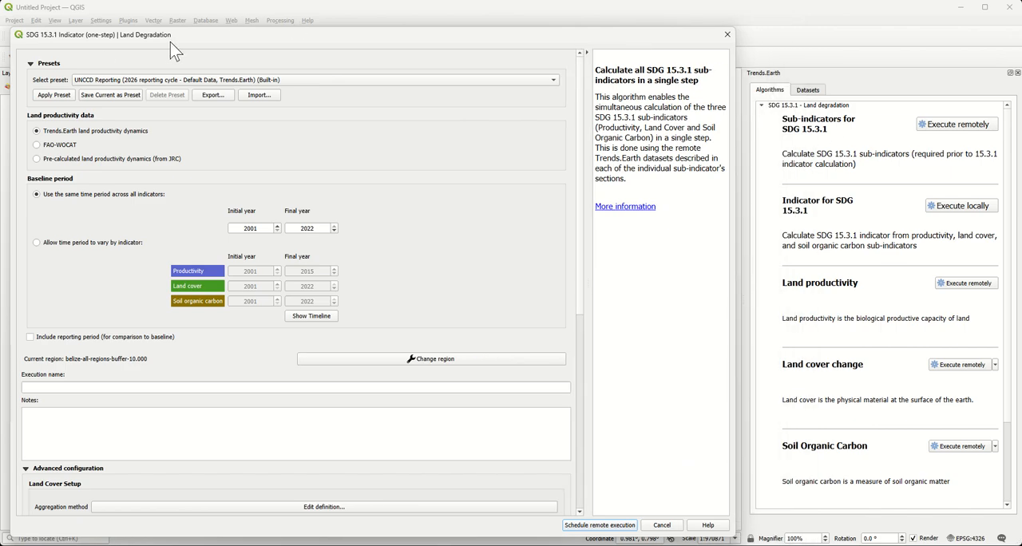
pyautogui.moveTo(196, 40); pyautogui.dragTo(243, 45)
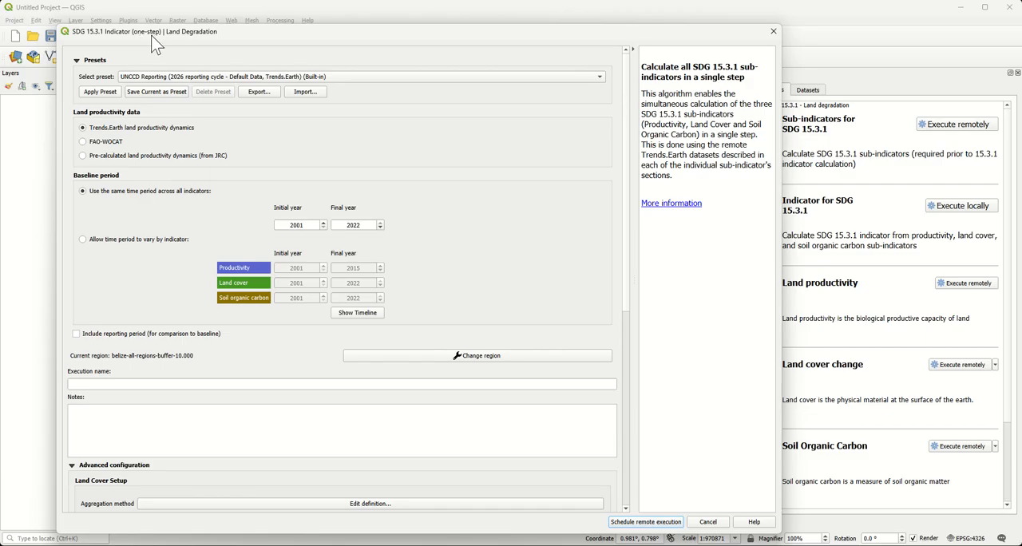
# Step: Apply the built-in preset "UNCCD Reporting (2026 reporting cycle - Default Data, Trends.Earth)" and reset the land cover legend to the UNCCD default
pyautogui.click(77, 62)
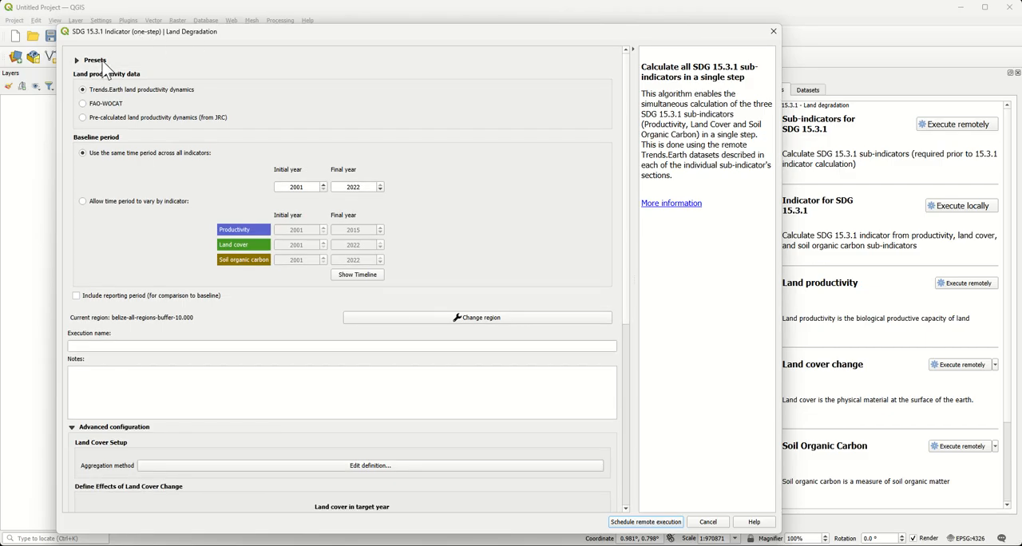
pyautogui.click(83, 64)
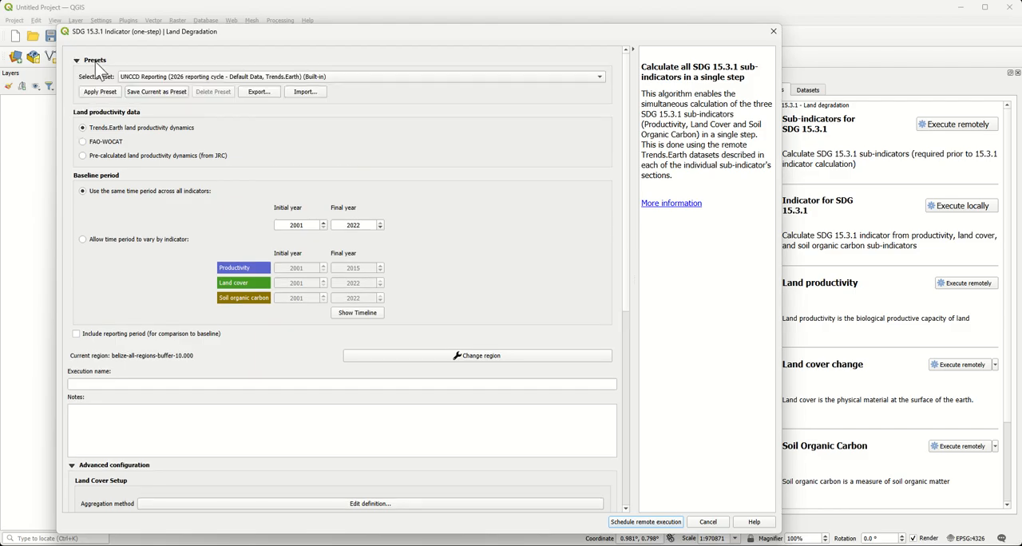
pyautogui.click(162, 80)
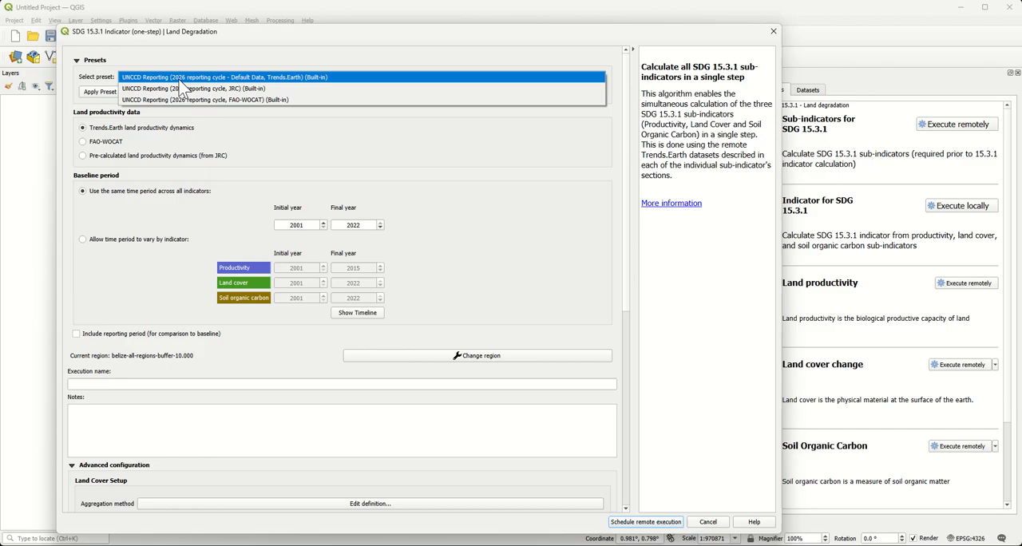
pyautogui.click(285, 80)
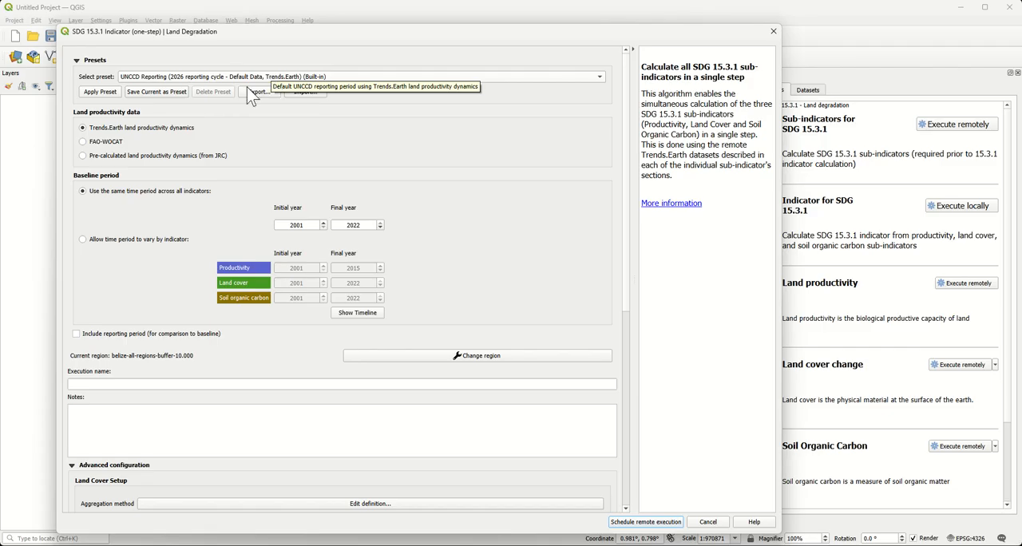
pyautogui.click(117, 93)
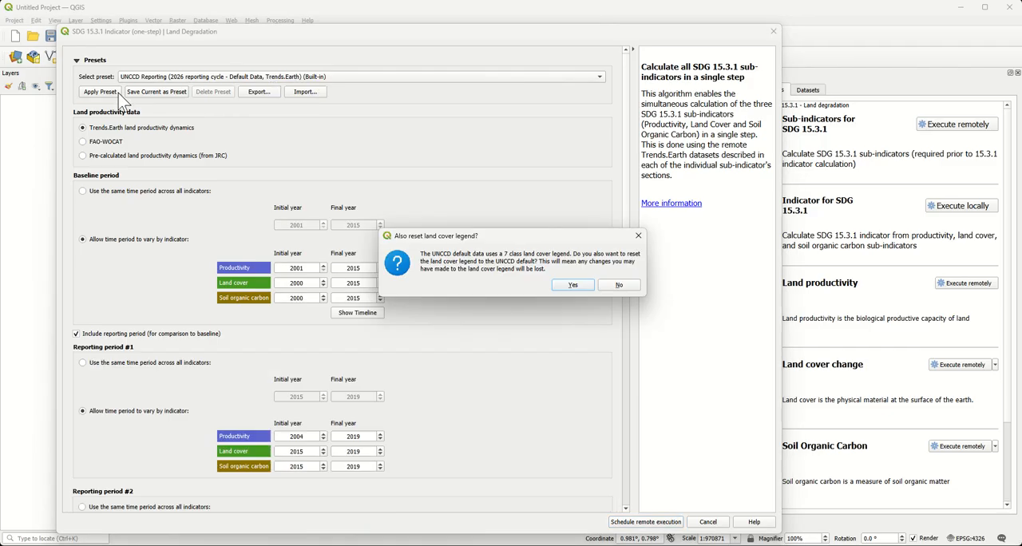
pyautogui.moveTo(475, 240); pyautogui.dragTo(450, 217)
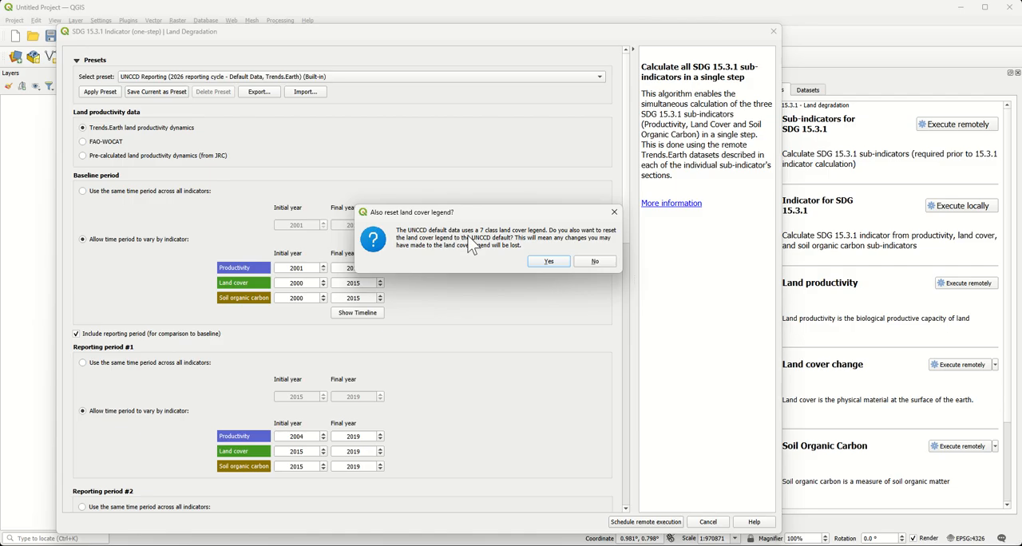
pyautogui.click(548, 262)
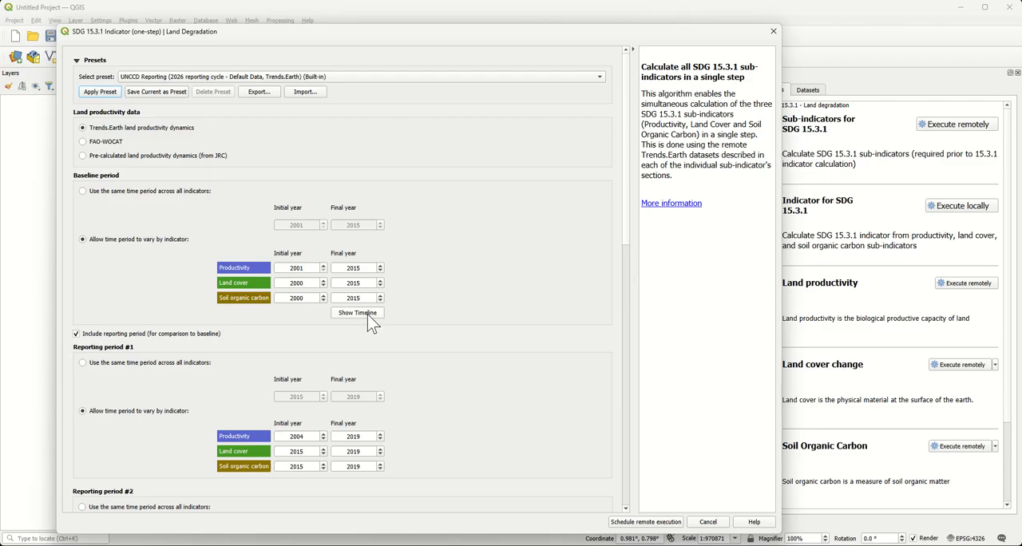
pyautogui.scroll(-2, 625, 221)
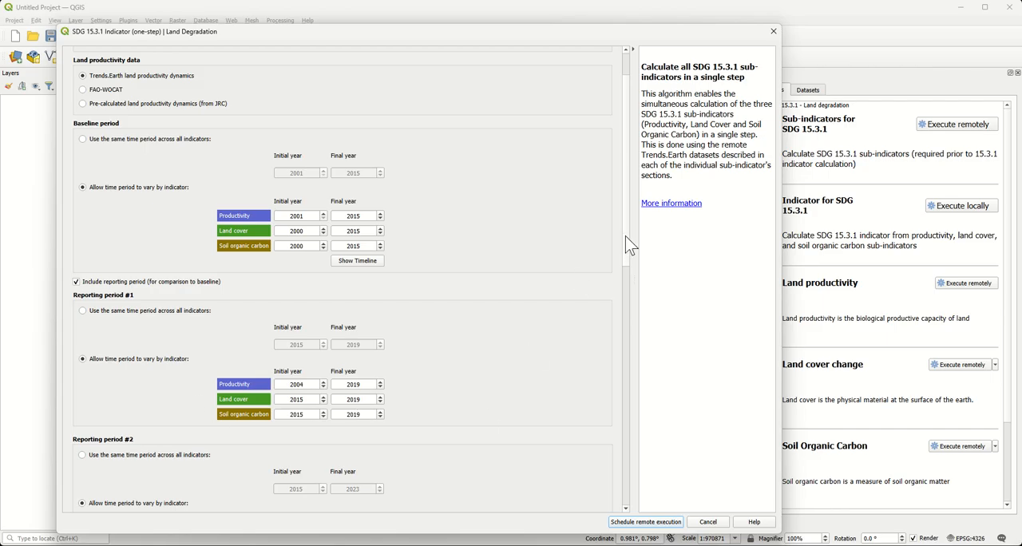
# Step: Review the baseline and reporting period years, then display the timeline graph of all periods and close it
pyautogui.scroll(-5, 626, 256)
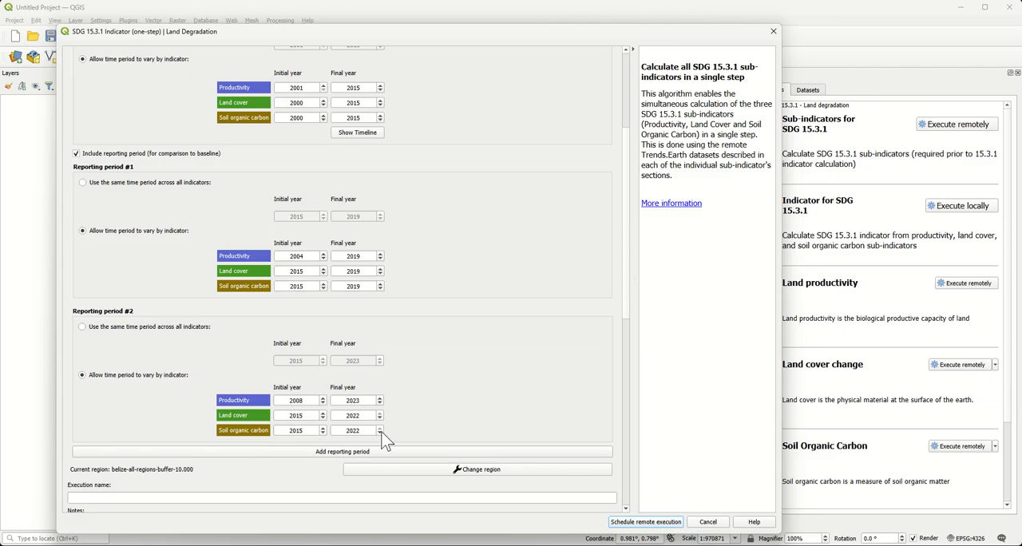
pyautogui.click(366, 133)
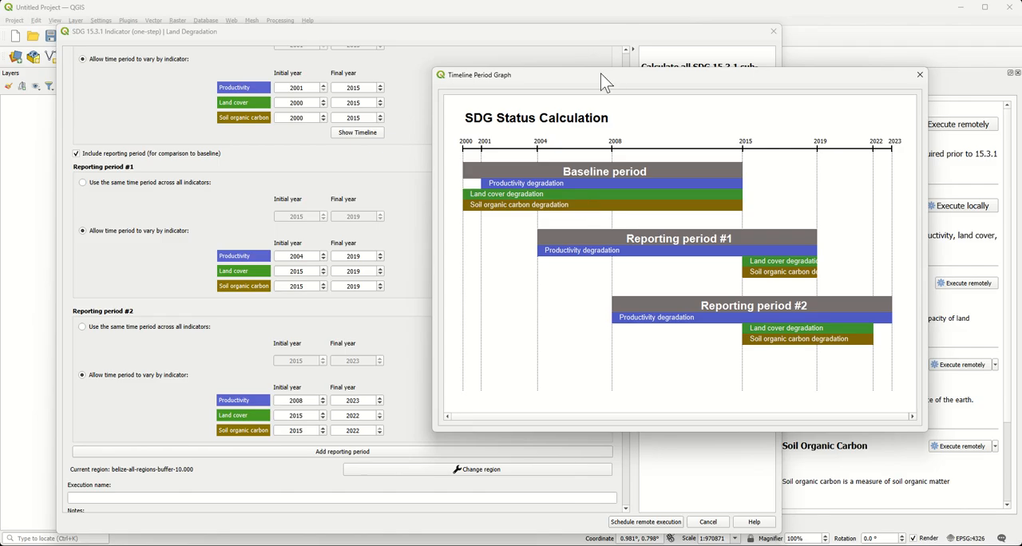
pyautogui.moveTo(605, 81); pyautogui.dragTo(580, 71)
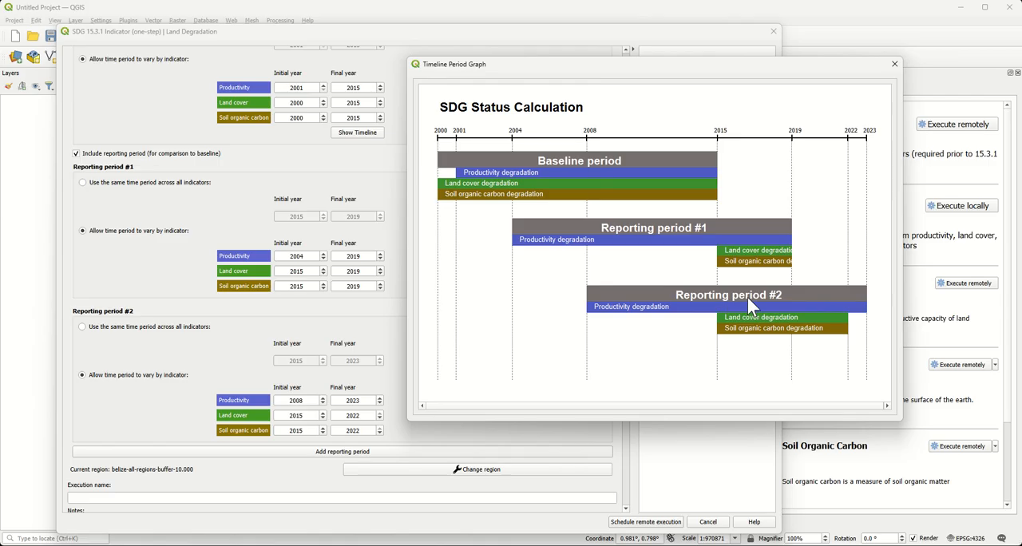
pyautogui.click(894, 65)
# Step: Name the execution "belize_subindators_trends.earth_lpd" and schedule it for remote execution
pyautogui.click(356, 496)
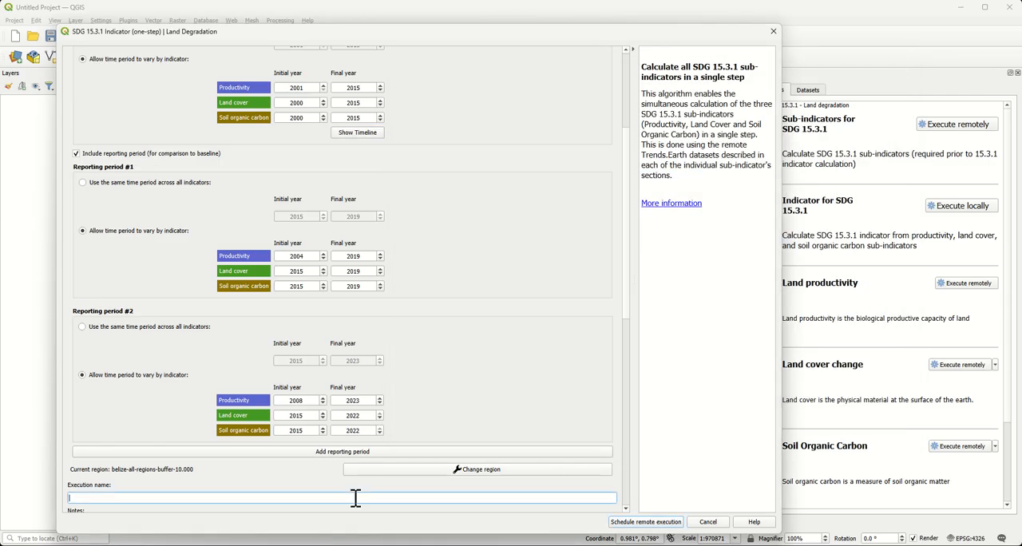
pyautogui.click(117, 474)
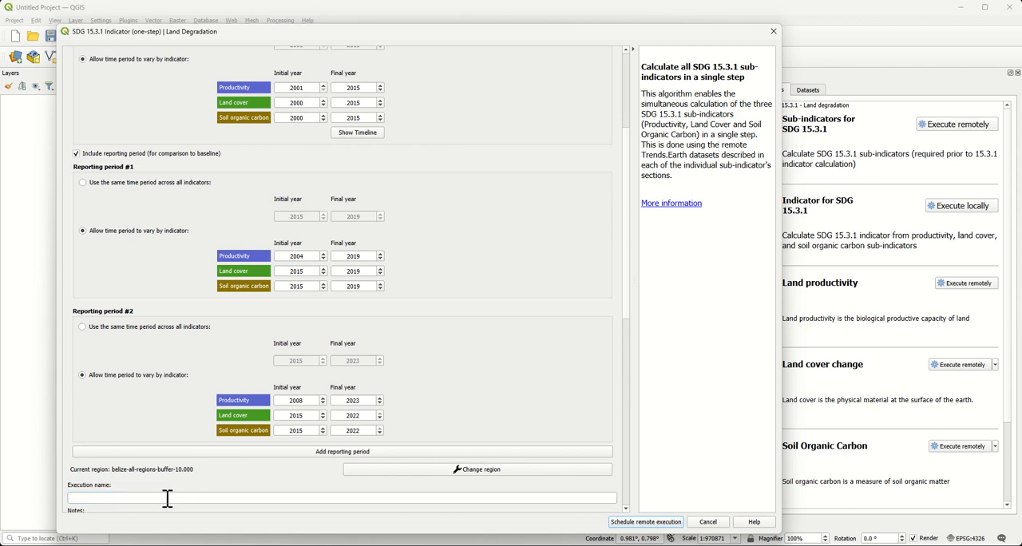
pyautogui.click(167, 498)
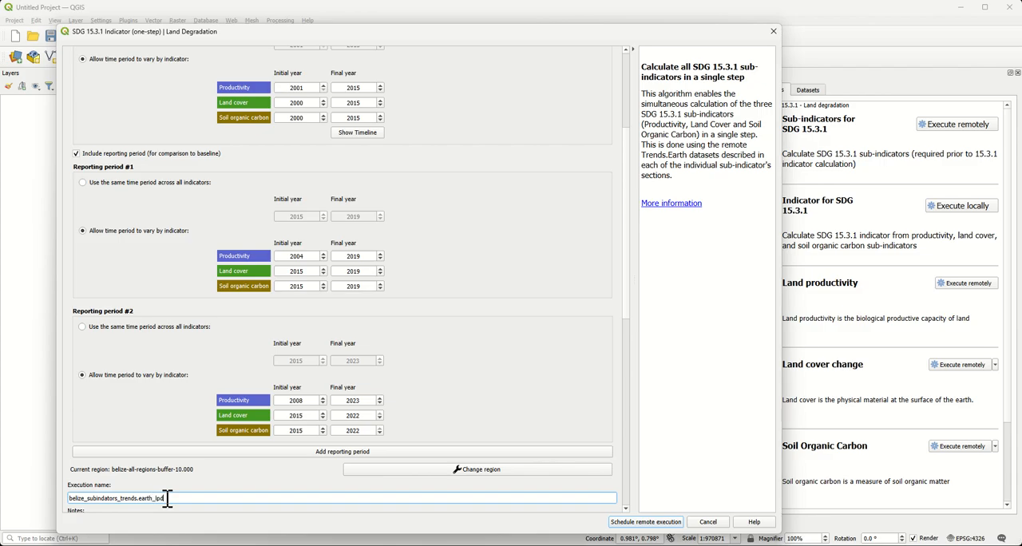
pyautogui.click(648, 523)
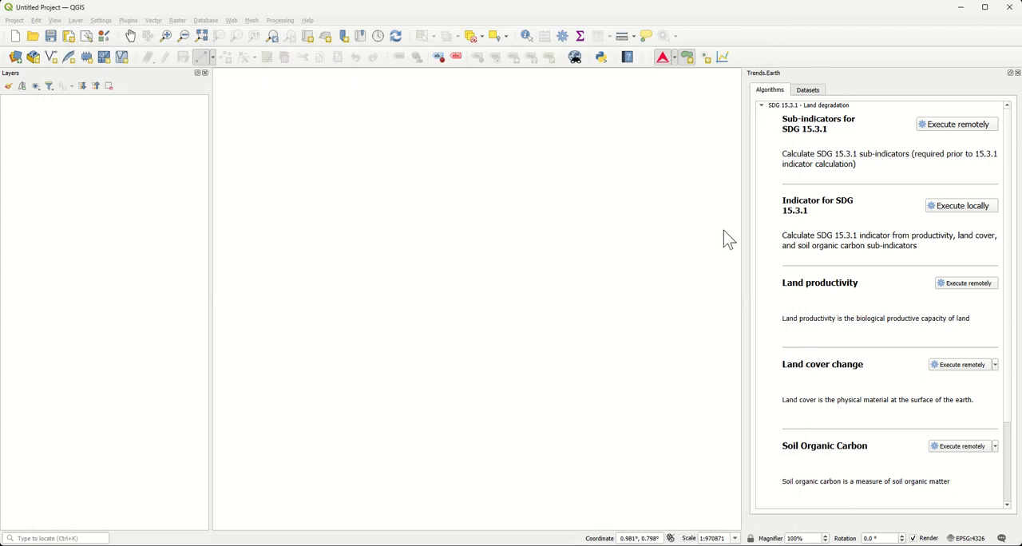
# Step: Check the status of the submitted Belize sub-indicator jobs in the Trends.Earth datasets list
pyautogui.click(807, 90)
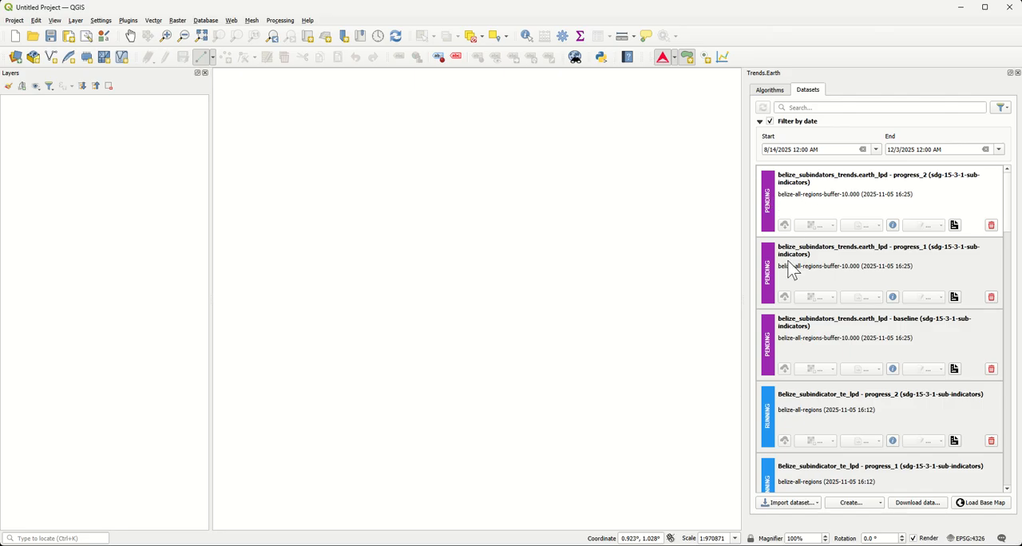
pyautogui.moveTo(1008, 192); pyautogui.dragTo(1004, 225)
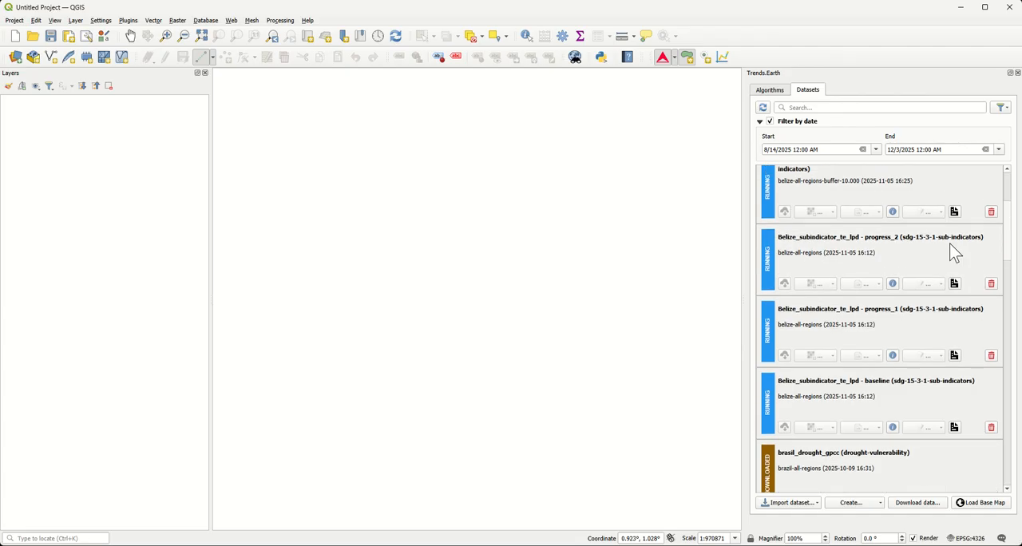